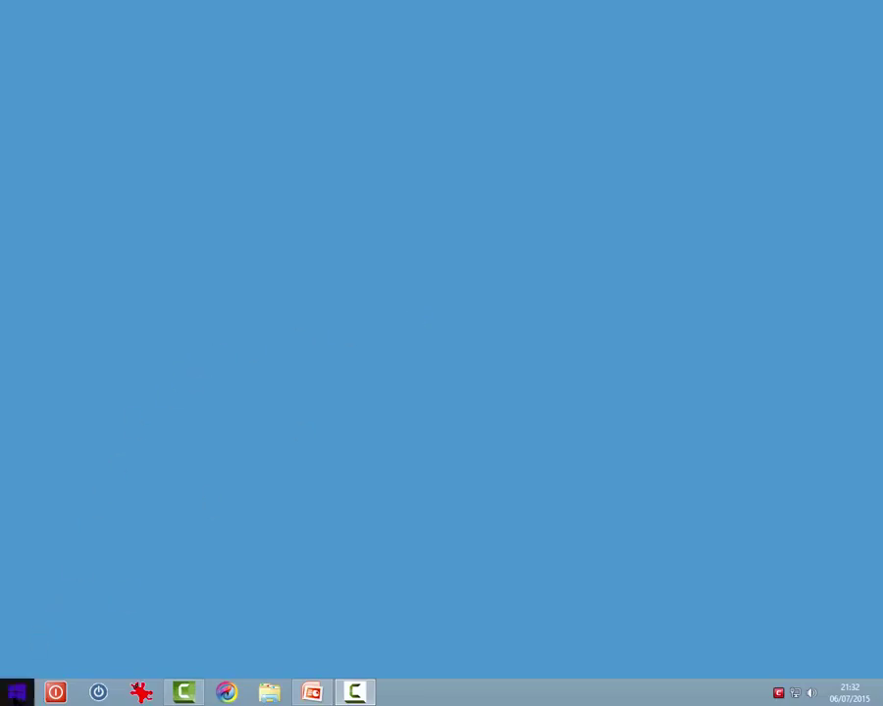
Examine where Pannello di controllo is offered in the system shortcuts, the desktop Impostazioni and Impostazioni PC, and return to the desktop
{"action": "right_click", "coordinate": [12, 696]}
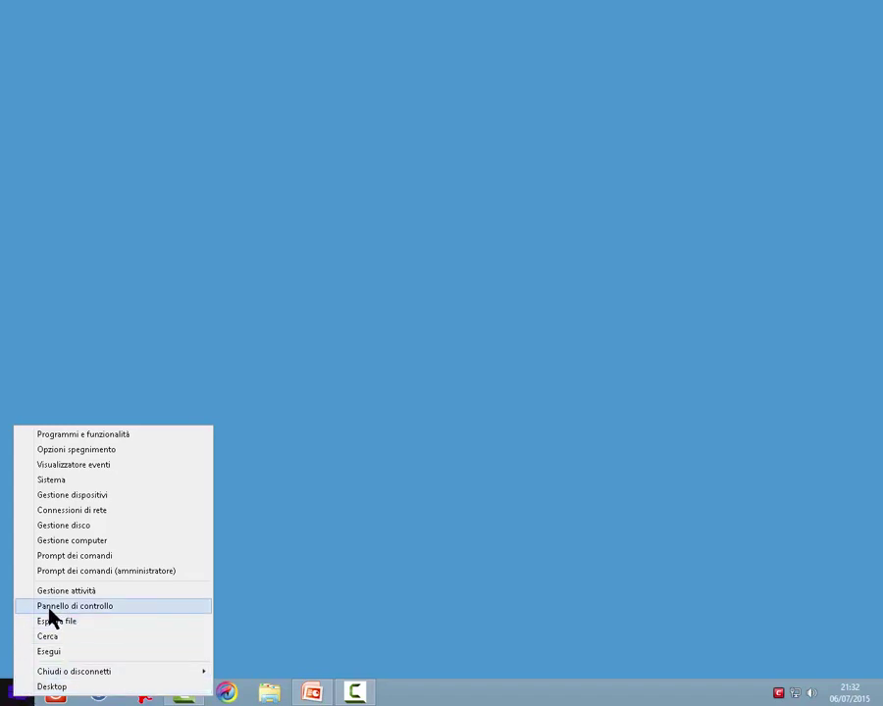
{"action": "left_click", "coordinate": [457, 616]}
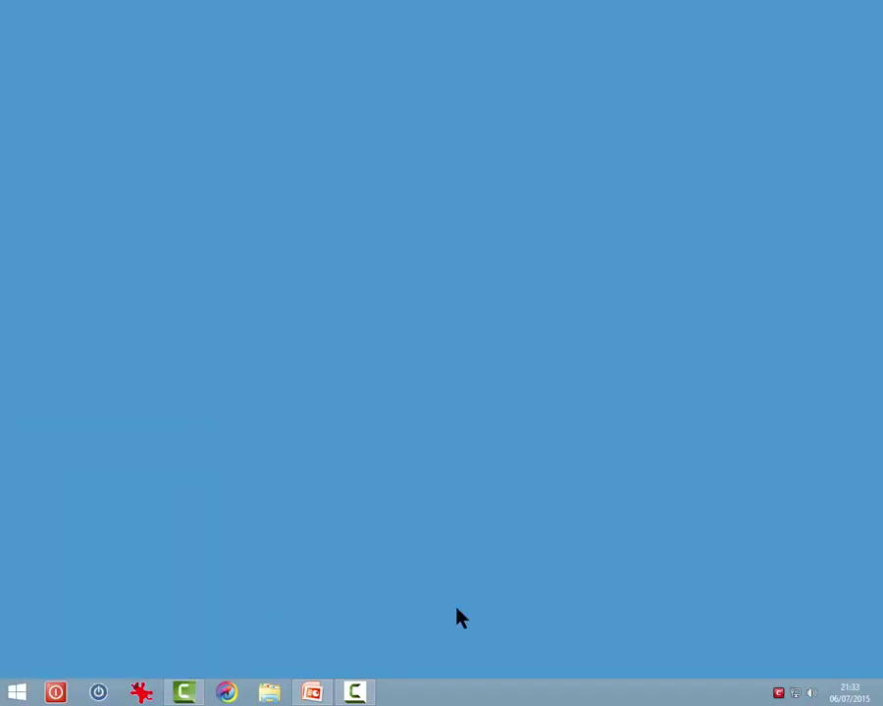
{"action": "key", "text": "super+c"}
{"action": "key", "text": "Down"}
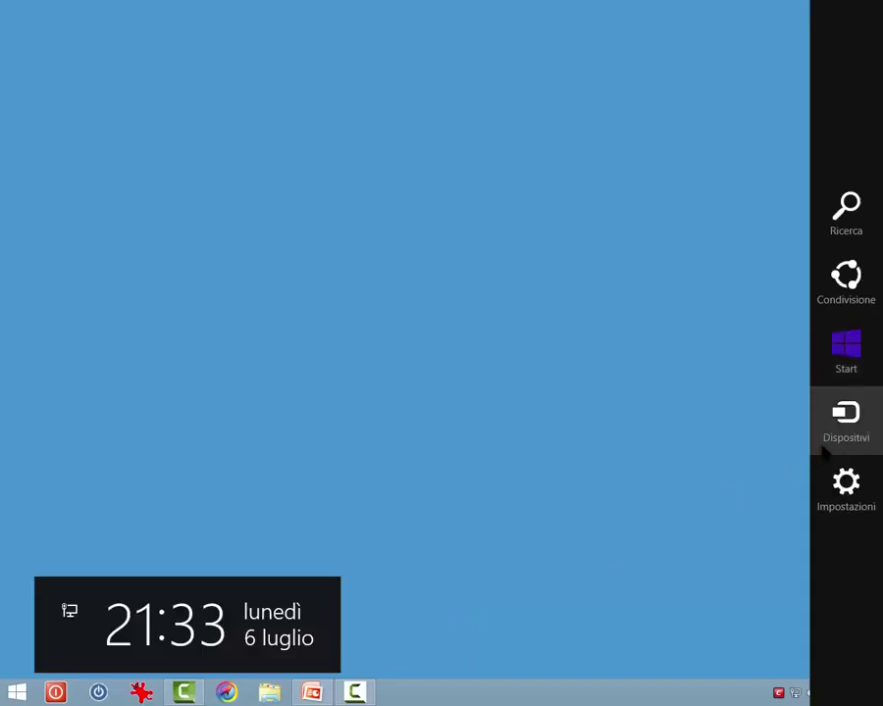
{"action": "key", "text": "Down"}
{"action": "left_click", "coordinate": [847, 495]}
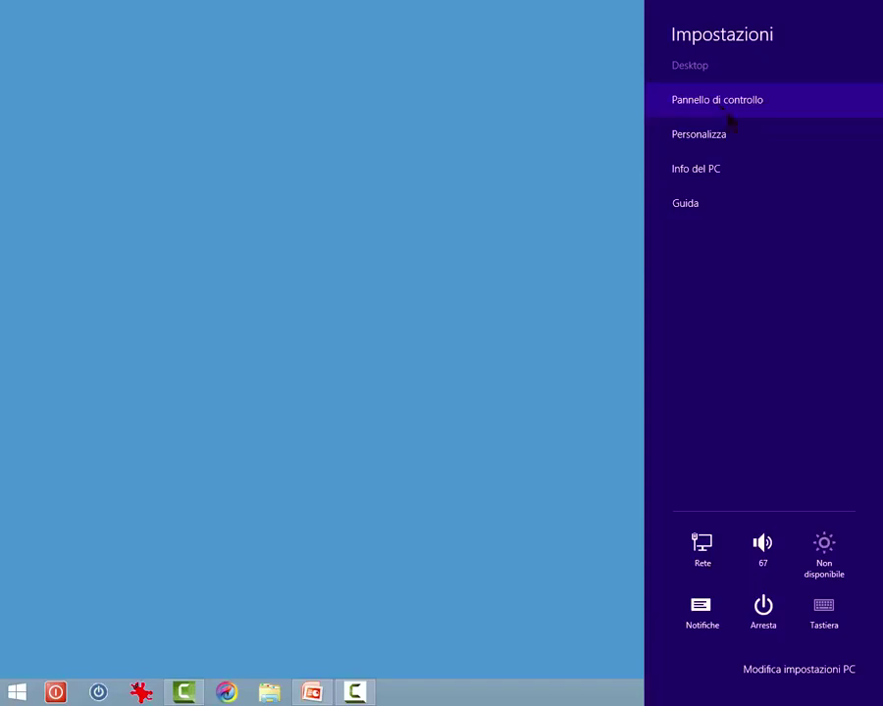
{"action": "left_click", "coordinate": [774, 669]}
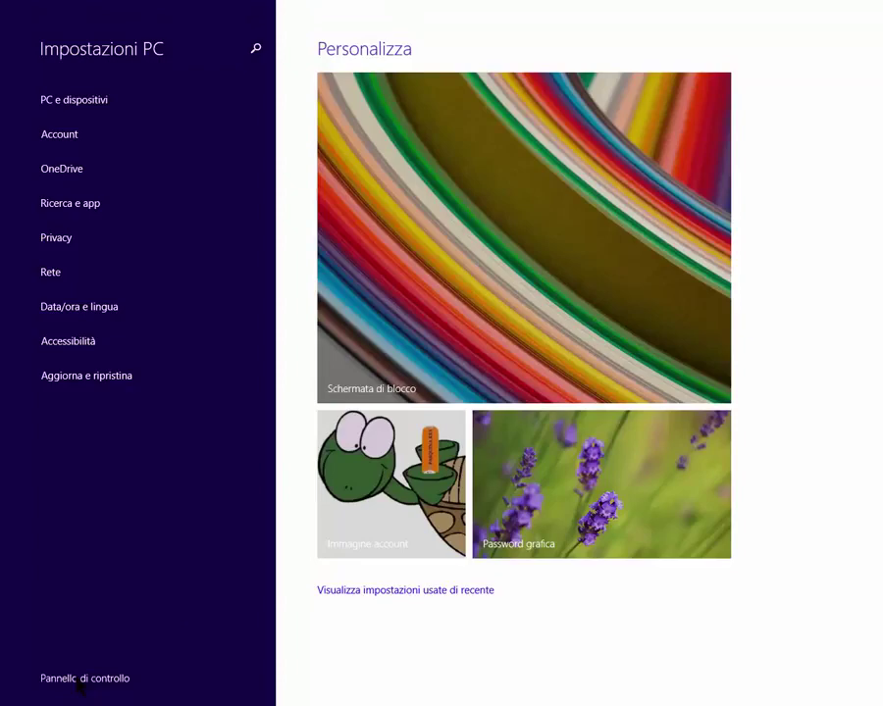
{"action": "left_click", "coordinate": [6, 7]}
Pin Pannello di controllo from the full app list to the Start screen
{"action": "mouse_move", "coordinate": [9, 691]}
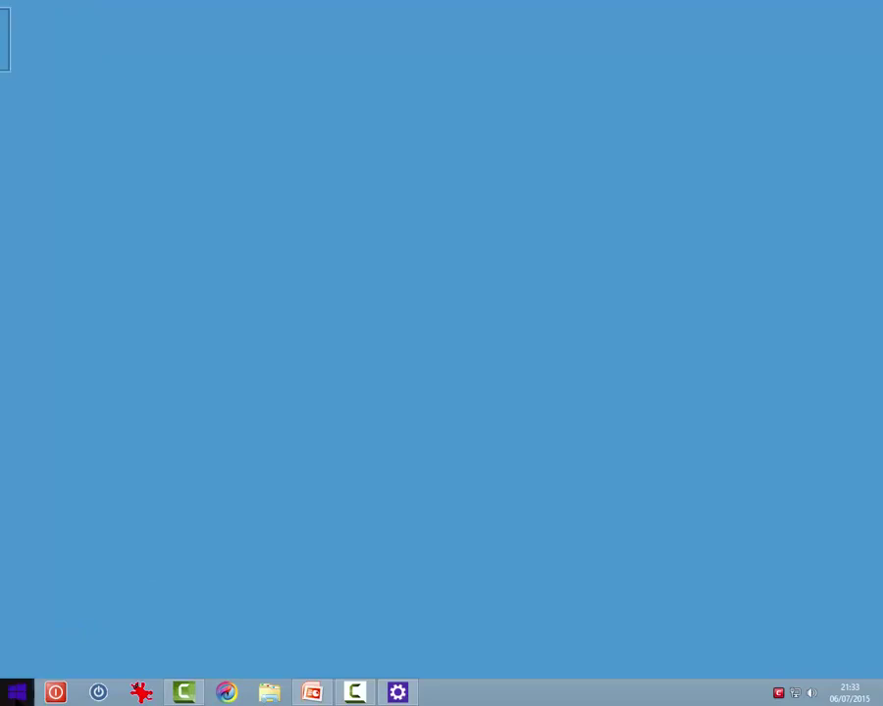
{"action": "left_click", "coordinate": [16, 692]}
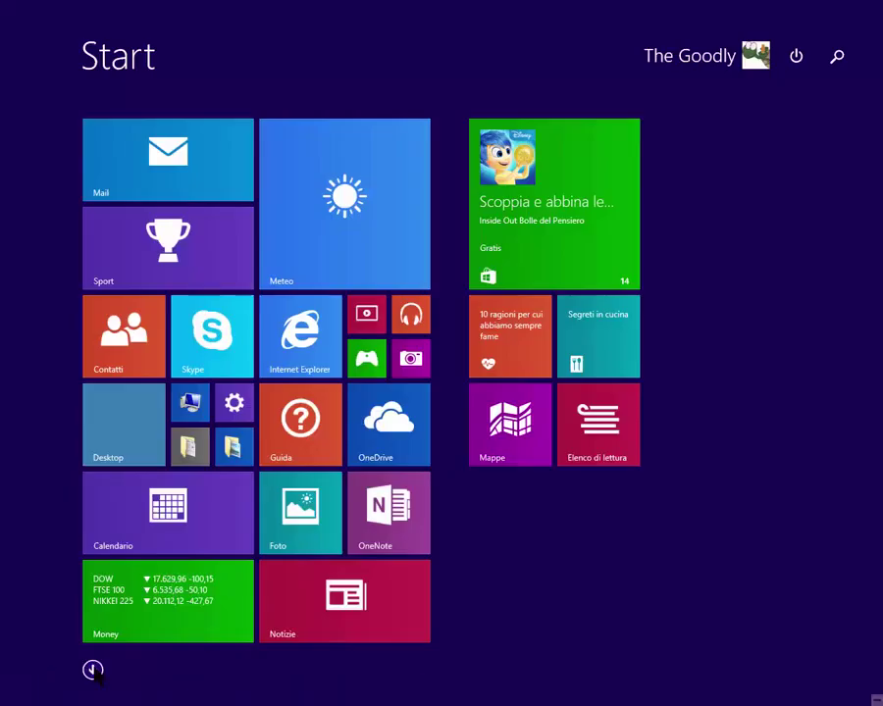
{"action": "left_click", "coordinate": [93, 671]}
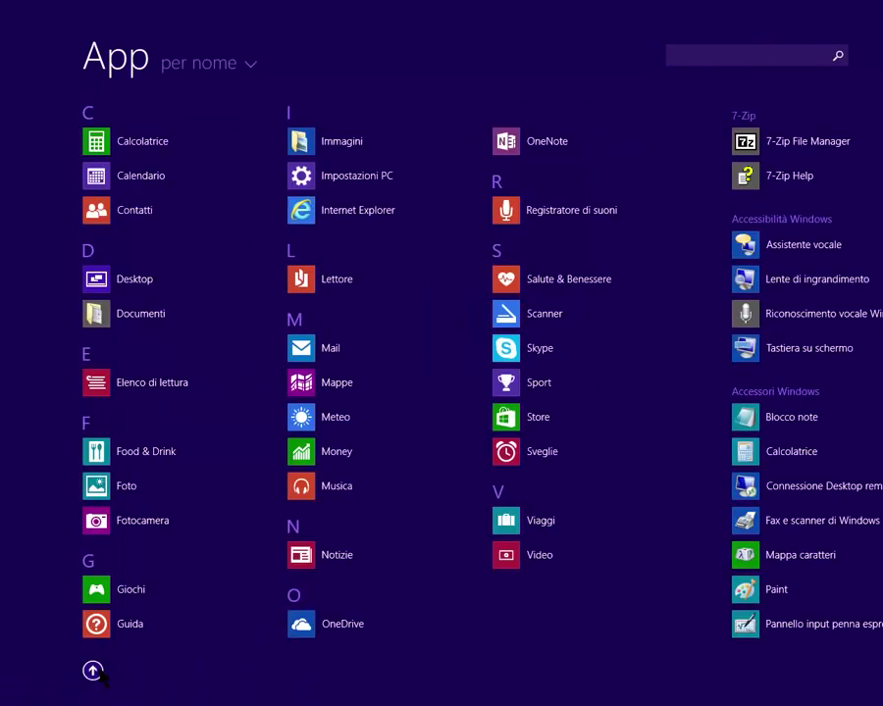
{"action": "scroll", "coordinate": [126, 702], "scroll_direction": "right", "scroll_amount": 5}
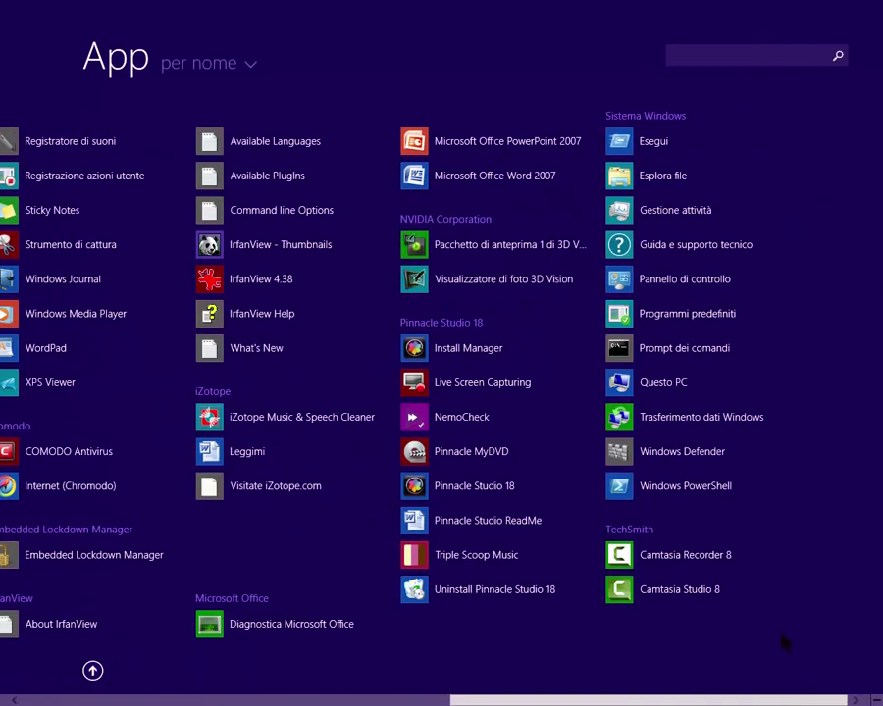
{"action": "right_click", "coordinate": [671, 284]}
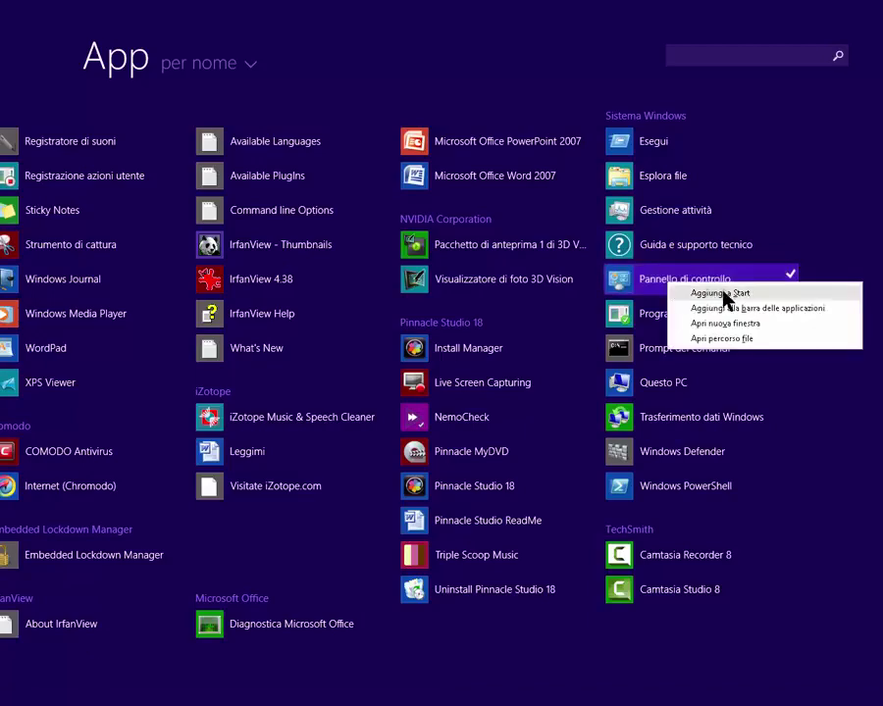
{"action": "left_click", "coordinate": [723, 295]}
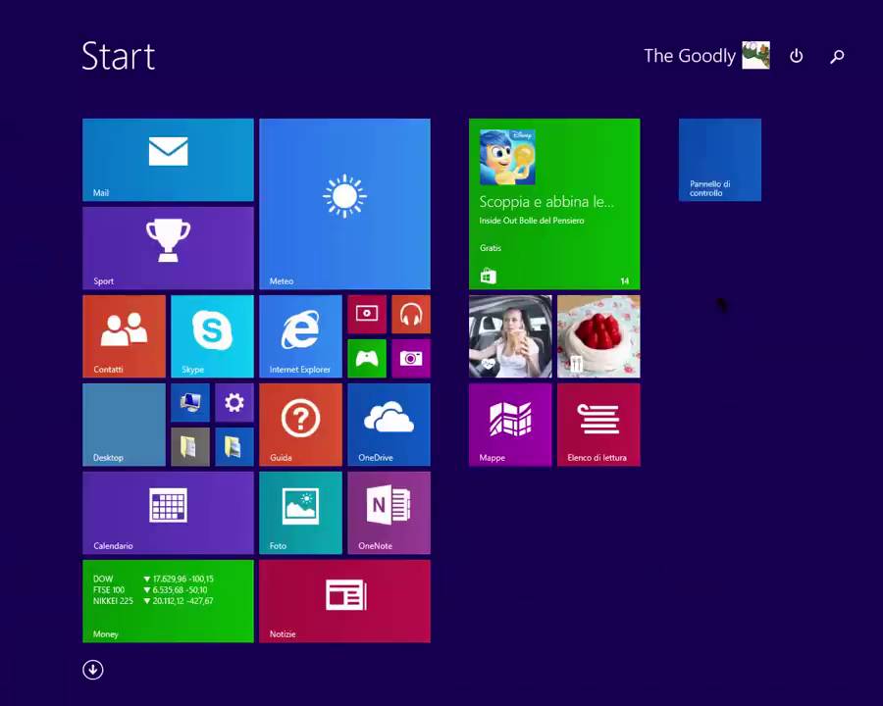
Open Pannello di controllo from its Start tile and display its items as Icone grandi
{"action": "left_click", "coordinate": [717, 160]}
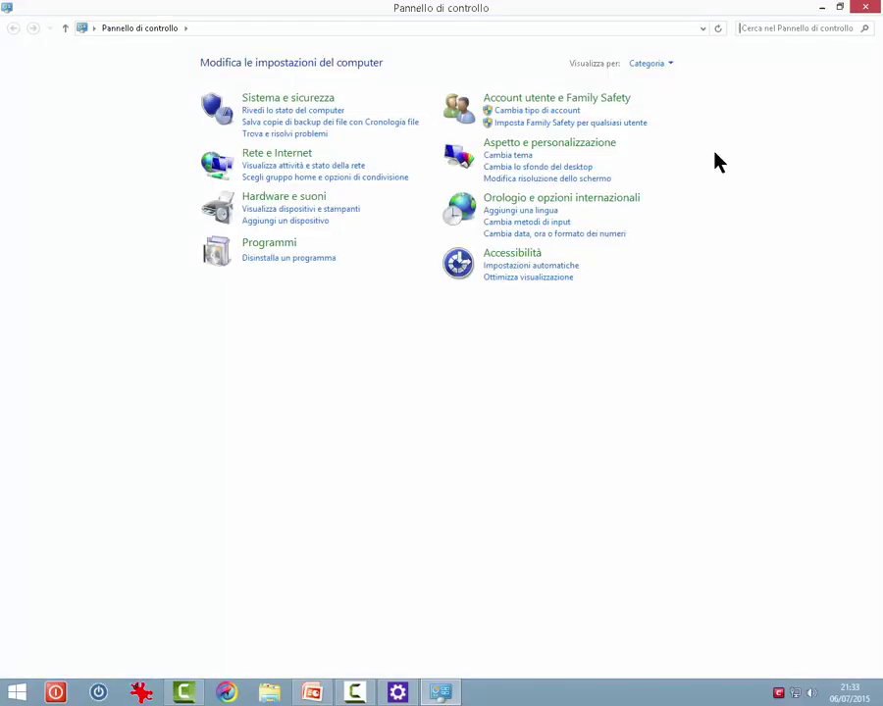
{"action": "left_click", "coordinate": [671, 65]}
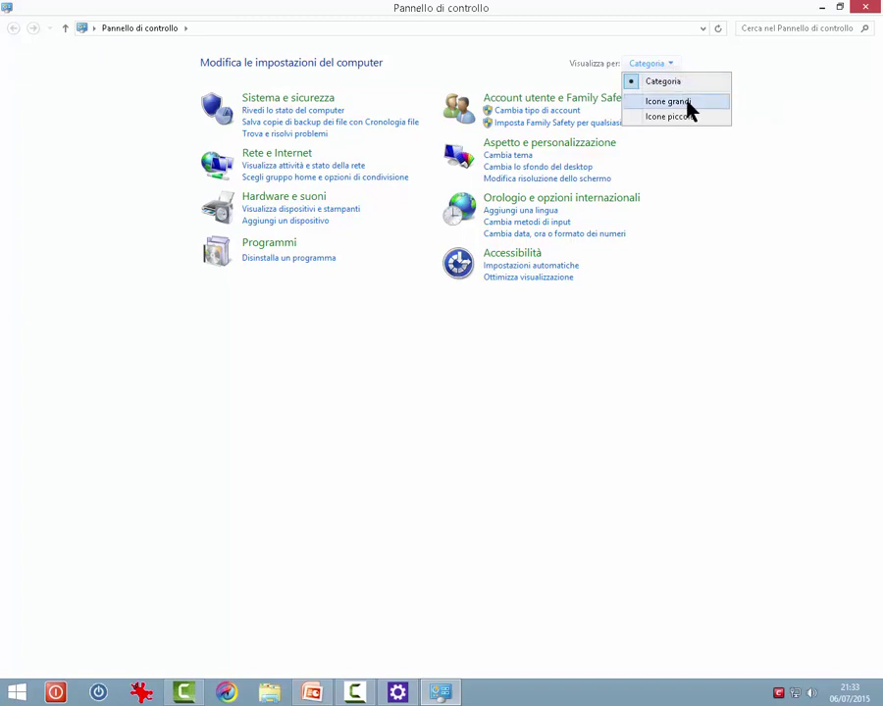
{"action": "left_click", "coordinate": [686, 104]}
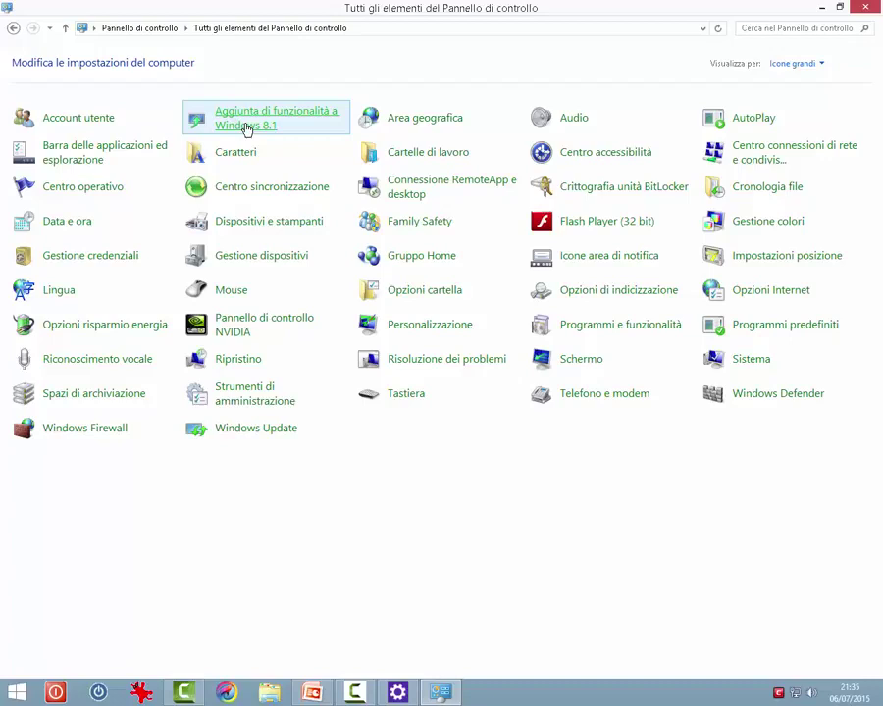
Check Aggiunta di funzionalità a Windows 8.1 and close it
{"action": "left_click", "coordinate": [246, 129]}
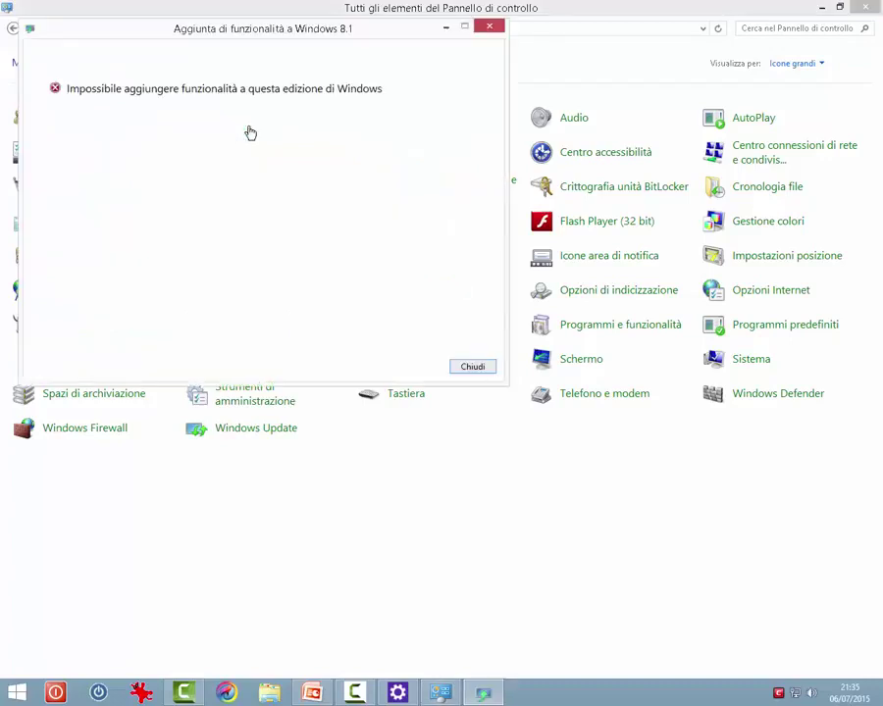
{"action": "left_click", "coordinate": [471, 367]}
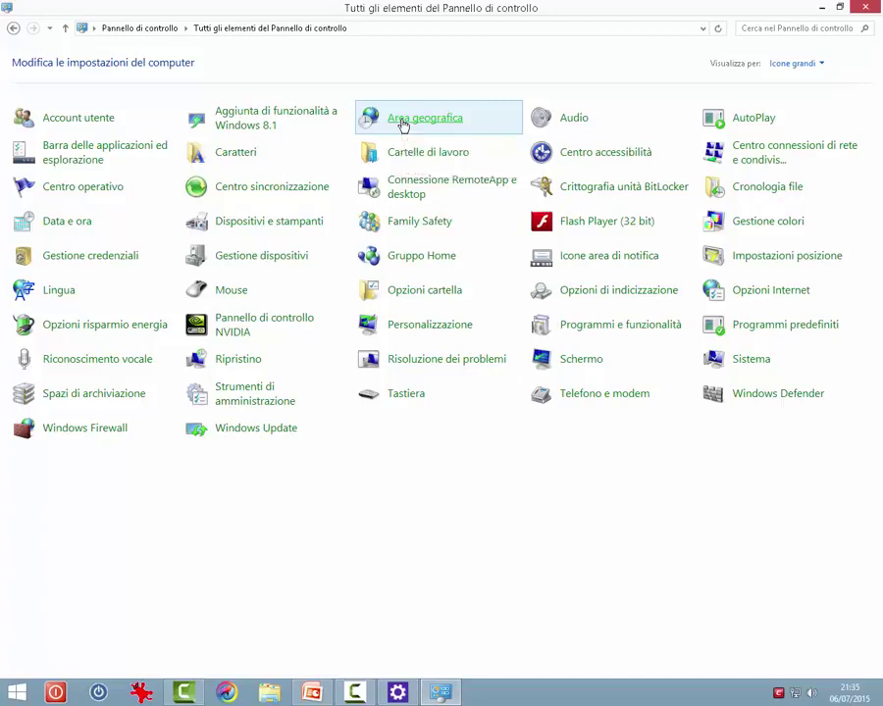
Open Area geografica and look through the available short and long date formats without changing them
{"action": "left_click", "coordinate": [402, 122]}
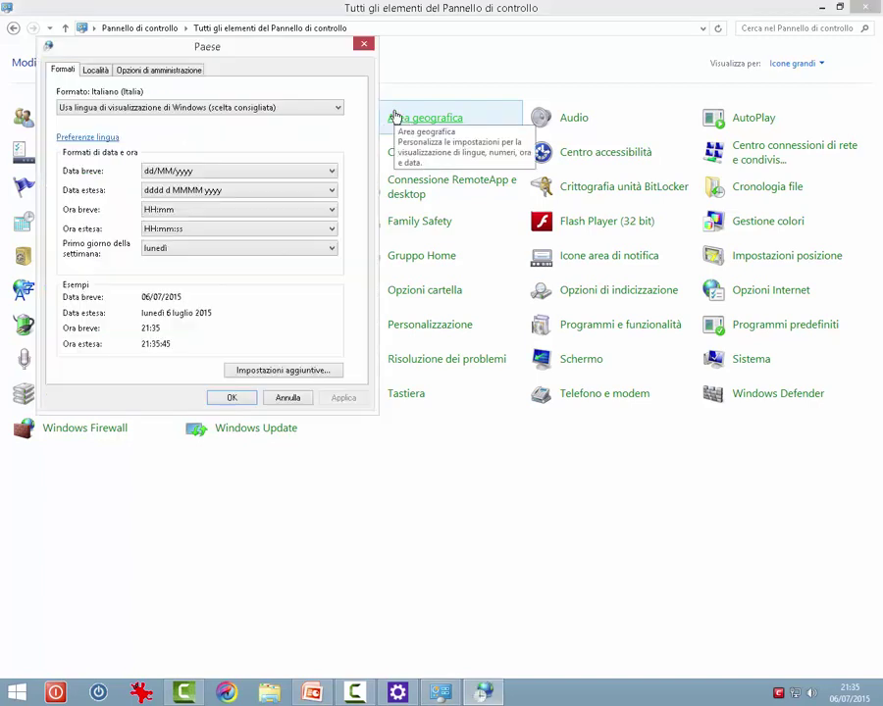
{"action": "left_click", "coordinate": [332, 172]}
{"action": "left_click", "coordinate": [332, 172]}
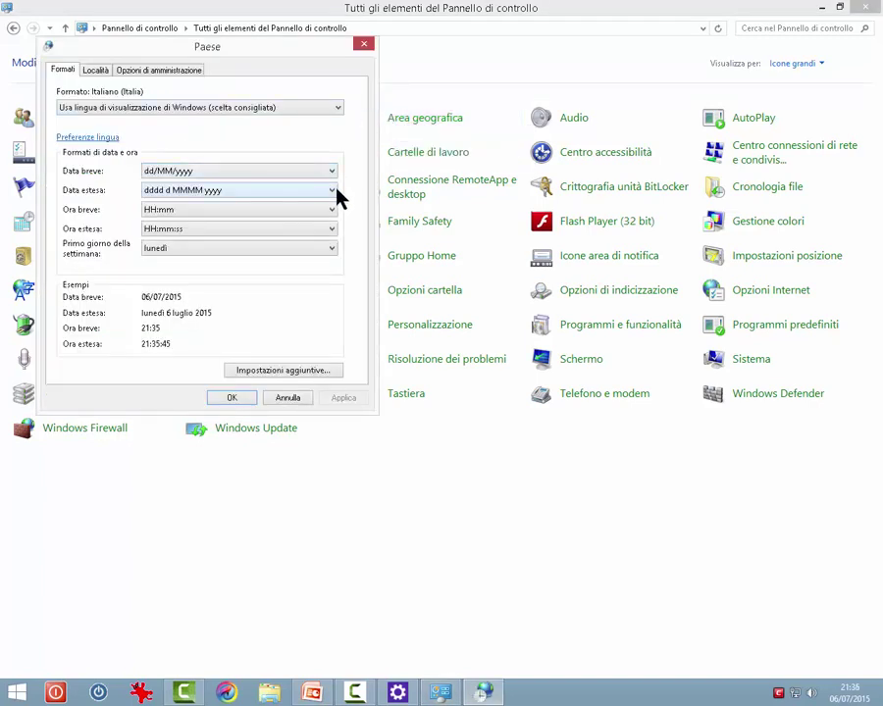
{"action": "left_click", "coordinate": [334, 193]}
{"action": "left_click", "coordinate": [262, 193]}
Review the additional number, currency, time and date format settings, and leave Area geografica without saving anything
{"action": "left_click", "coordinate": [254, 379]}
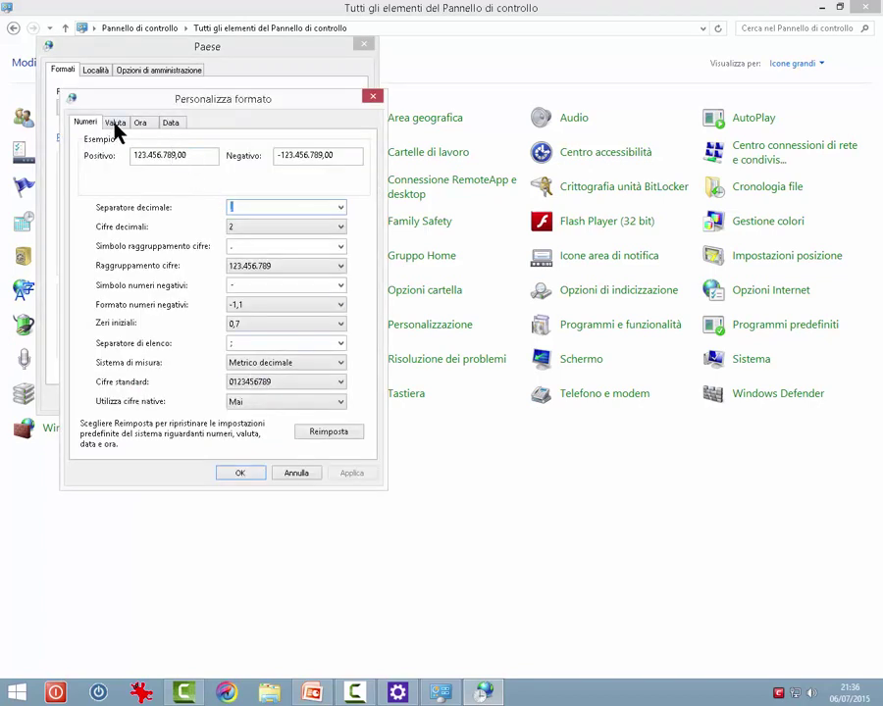
{"action": "left_click", "coordinate": [115, 124]}
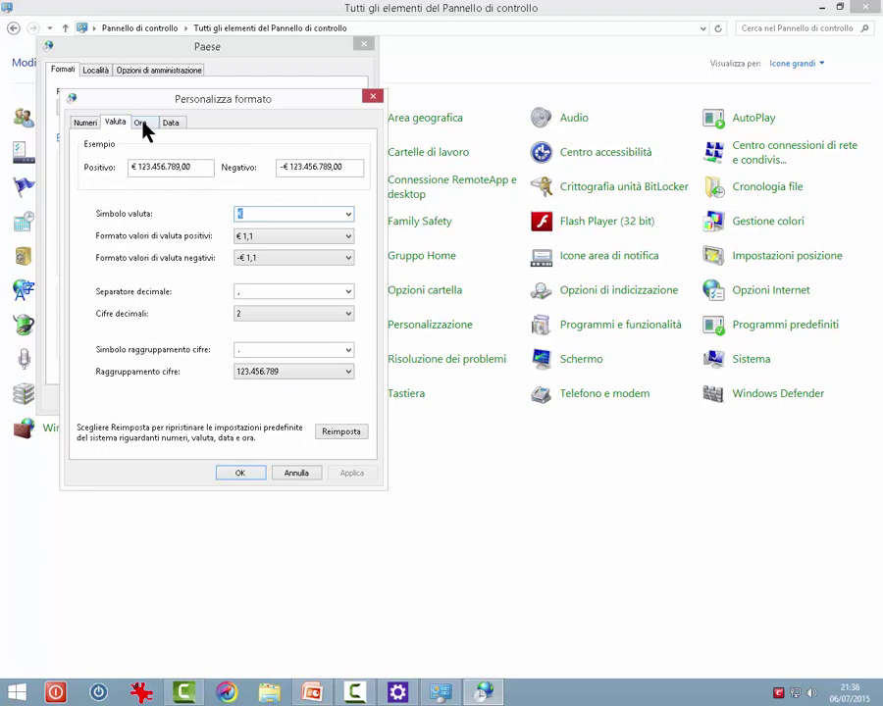
{"action": "left_click", "coordinate": [142, 125]}
{"action": "left_click", "coordinate": [170, 125]}
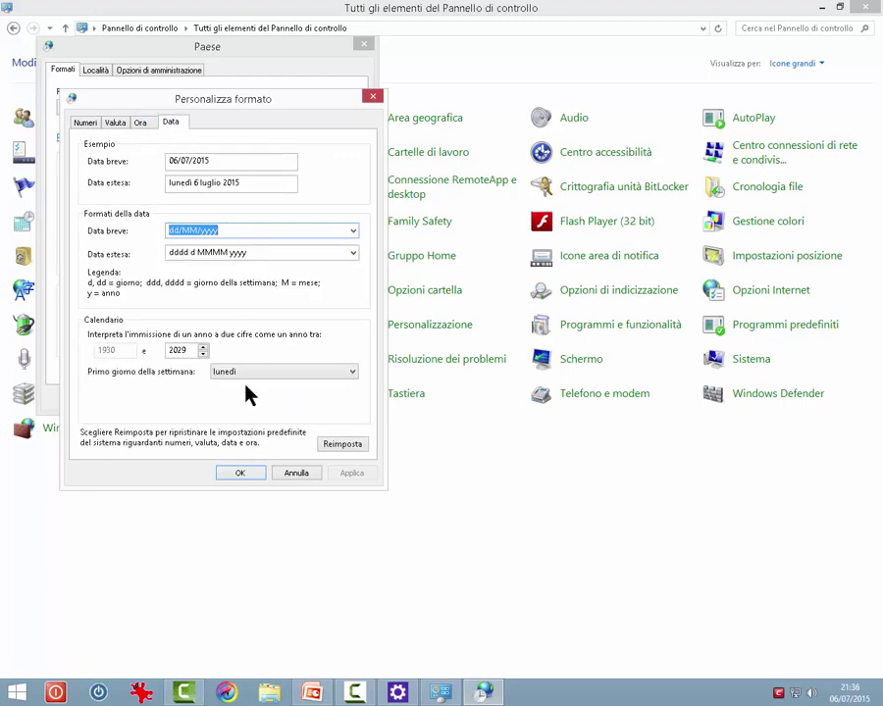
{"action": "left_click", "coordinate": [294, 473]}
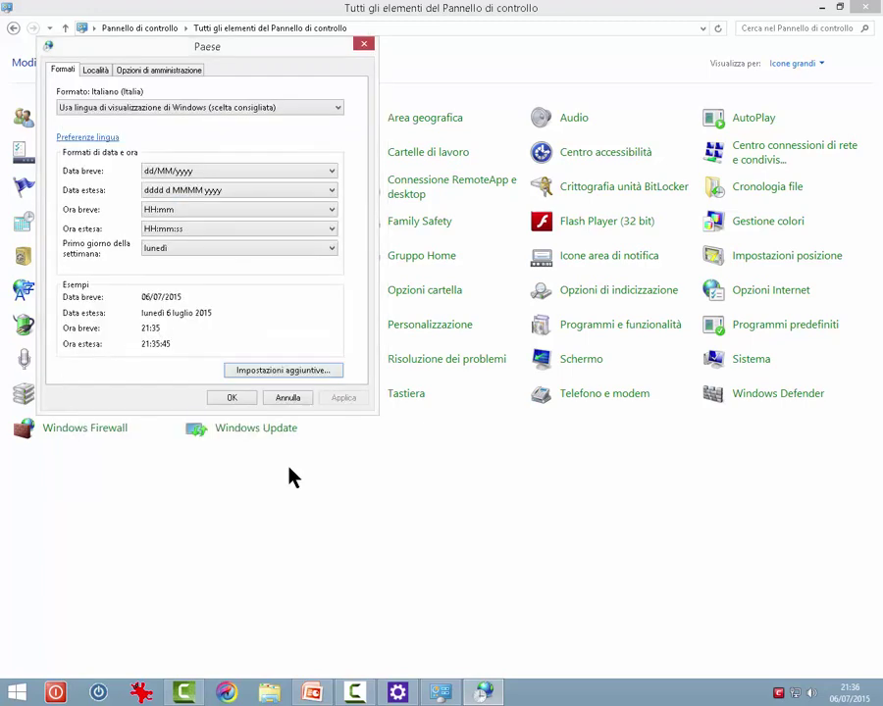
{"action": "left_click", "coordinate": [286, 398]}
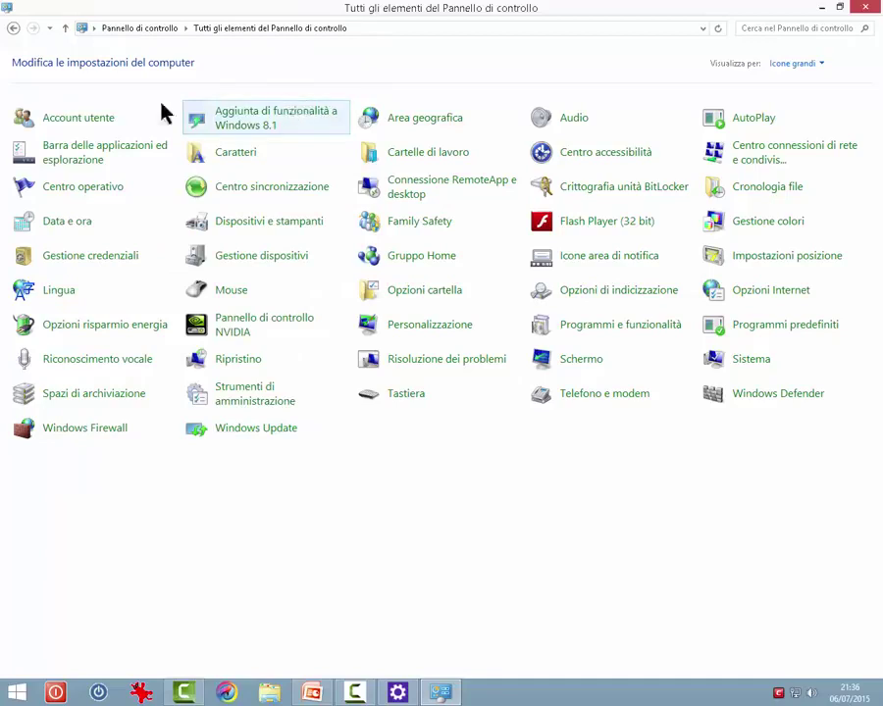
View the Cartelle di lavoro setup pages for the work e-mail and the URL, and return to all Control Panel items
{"action": "left_click", "coordinate": [429, 154]}
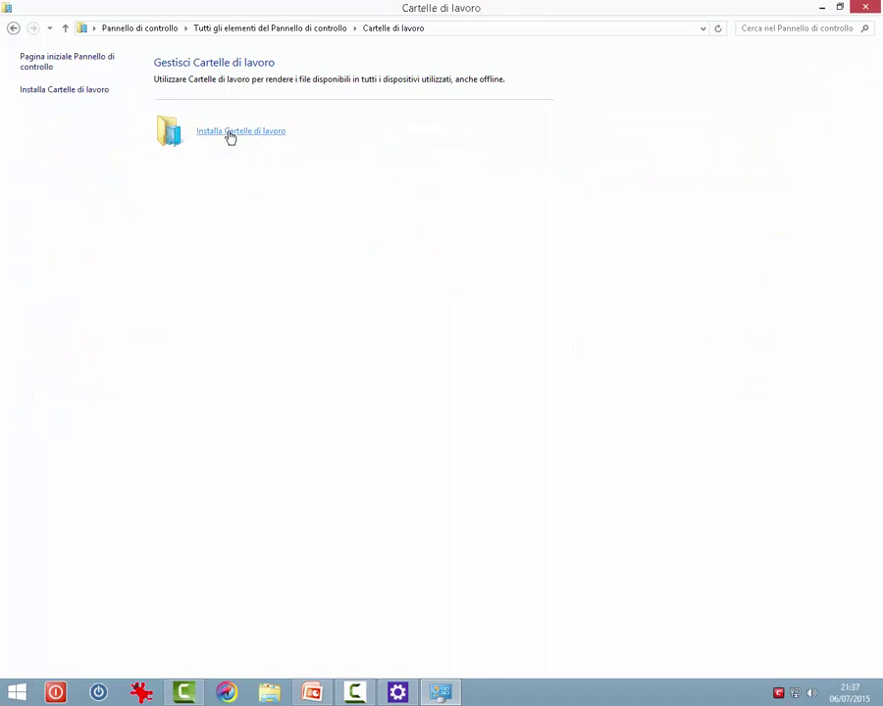
{"action": "left_click", "coordinate": [230, 133]}
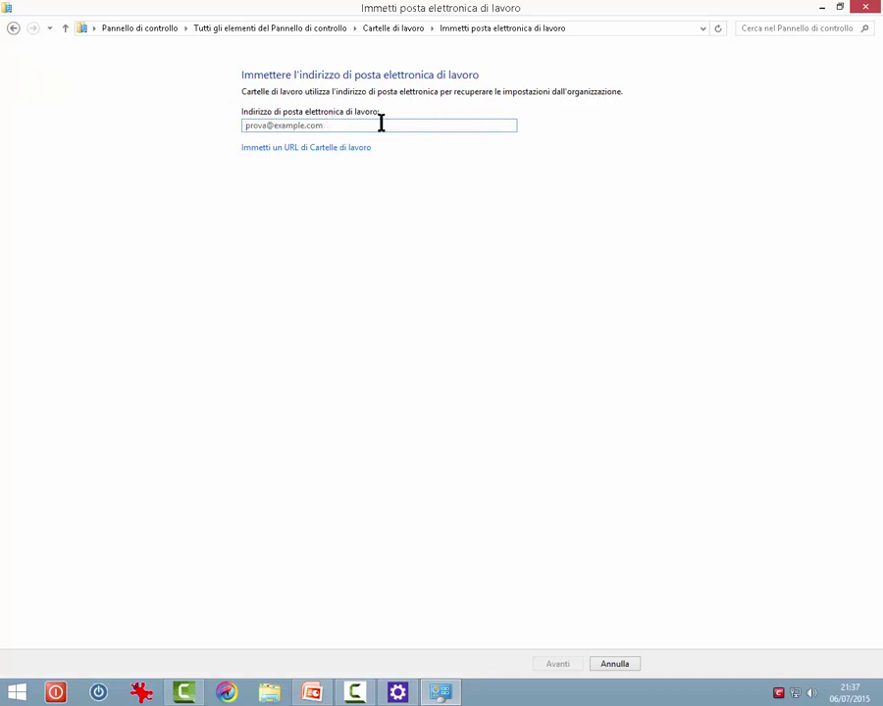
{"action": "left_click", "coordinate": [286, 149]}
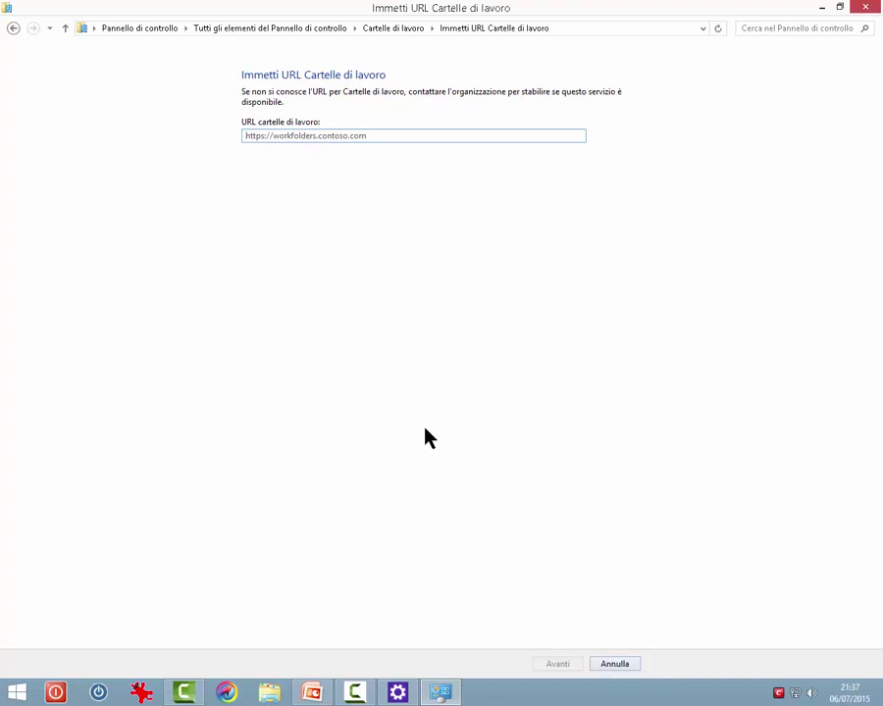
{"action": "left_click", "coordinate": [13, 27]}
{"action": "left_click", "coordinate": [13, 27]}
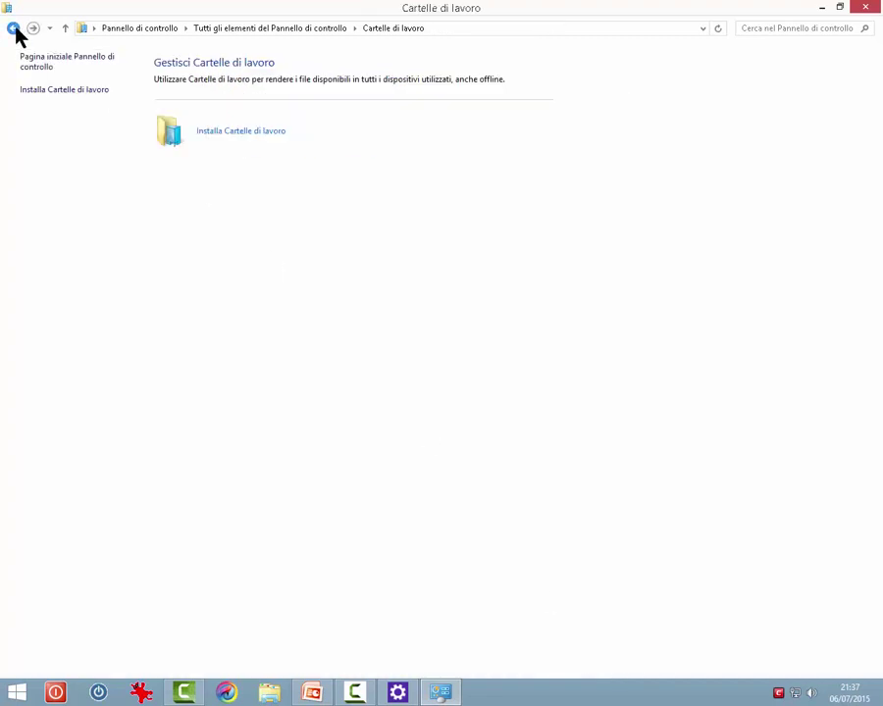
{"action": "left_click", "coordinate": [14, 27]}
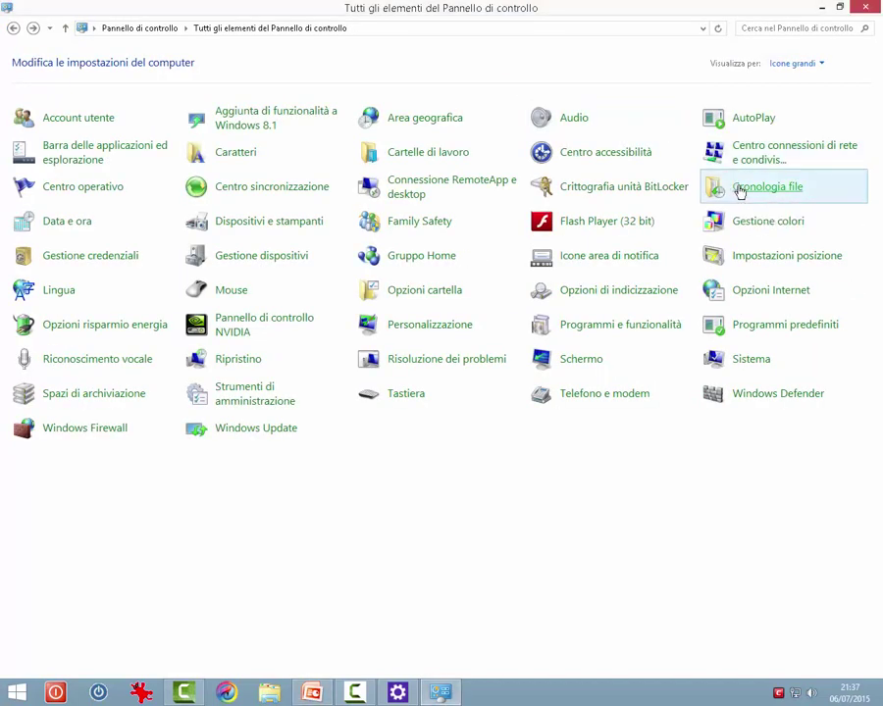
Inspect the drive selection and folder exclusion pages of Cronologia file, and return to its main page without changes
{"action": "left_click", "coordinate": [740, 188]}
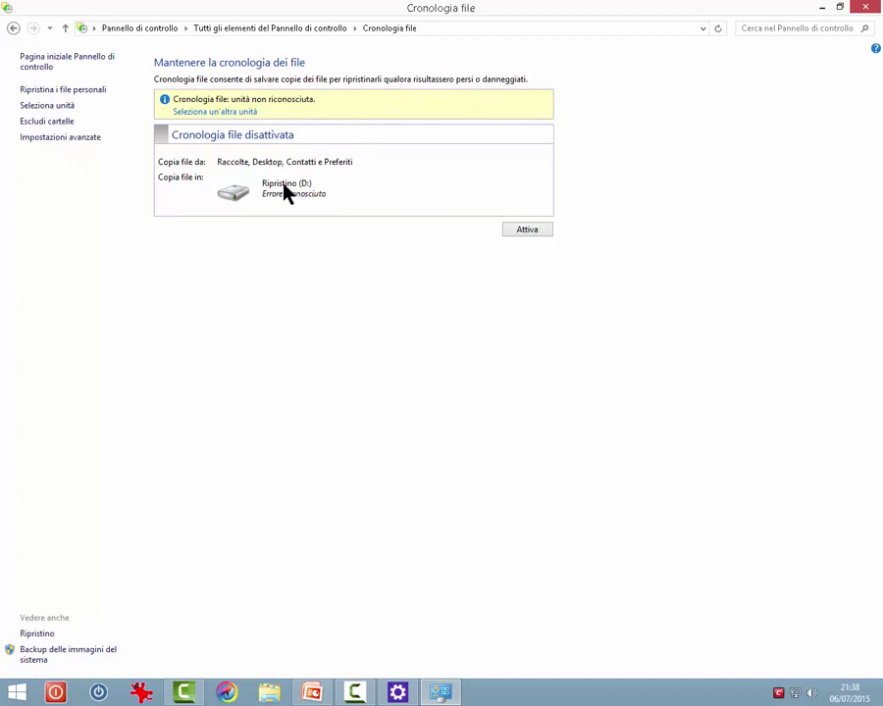
{"action": "left_click", "coordinate": [223, 112]}
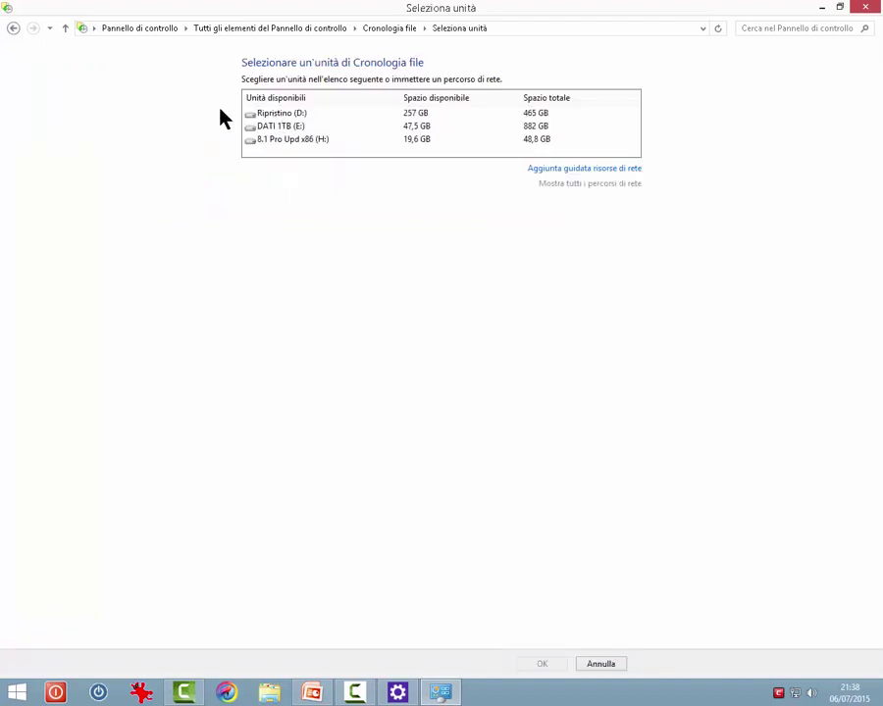
{"action": "left_click", "coordinate": [13, 28]}
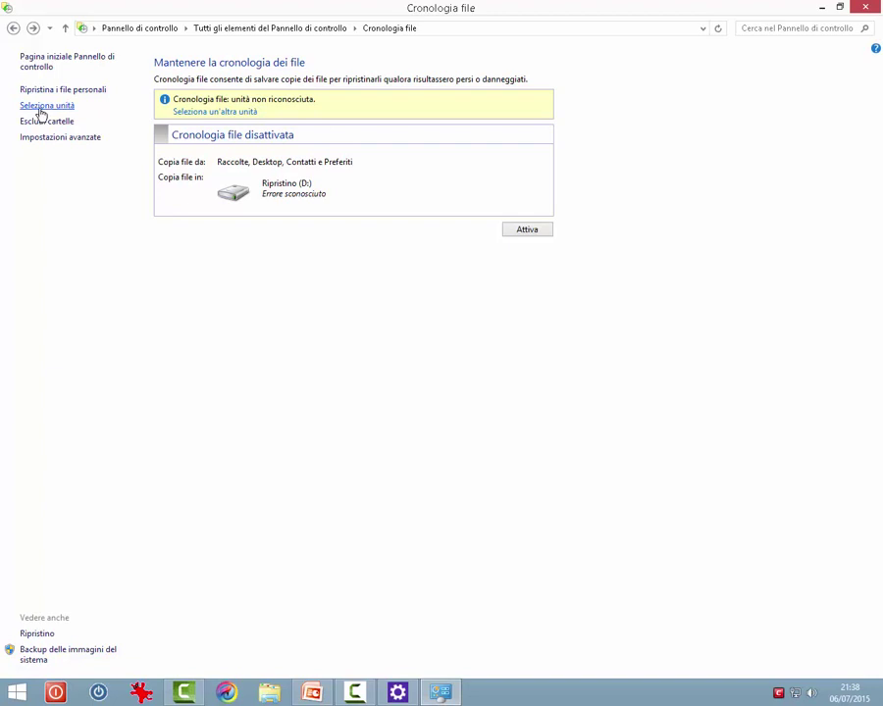
{"action": "left_click", "coordinate": [41, 106]}
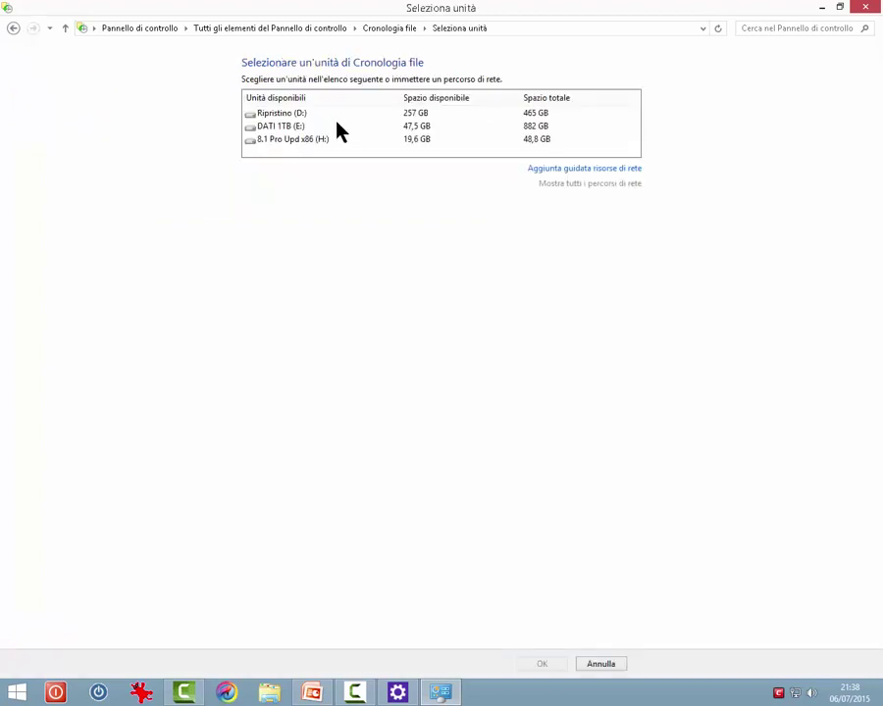
{"action": "left_click", "coordinate": [14, 27]}
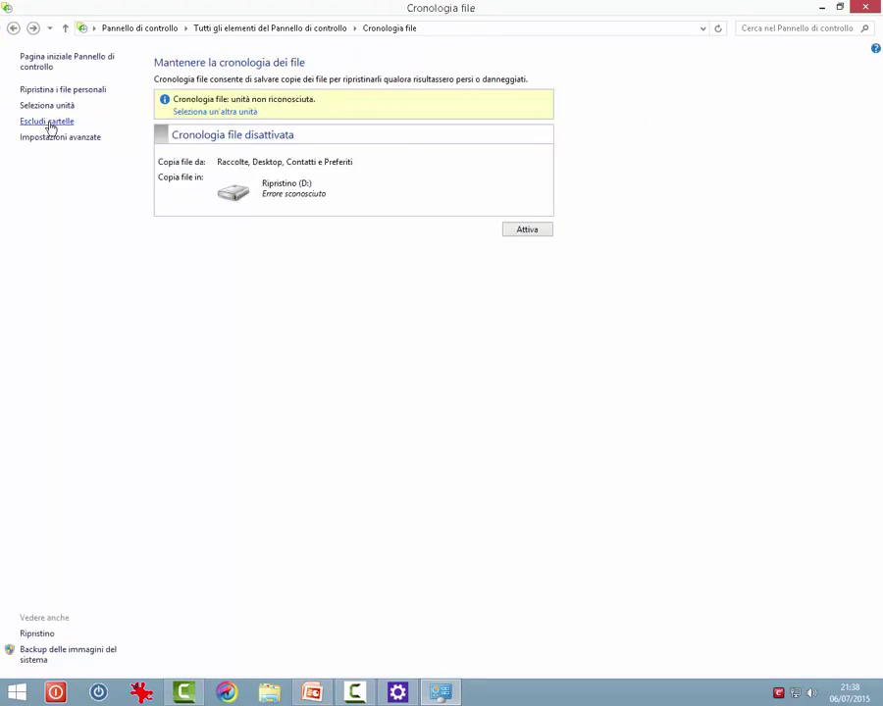
{"action": "left_click", "coordinate": [47, 121]}
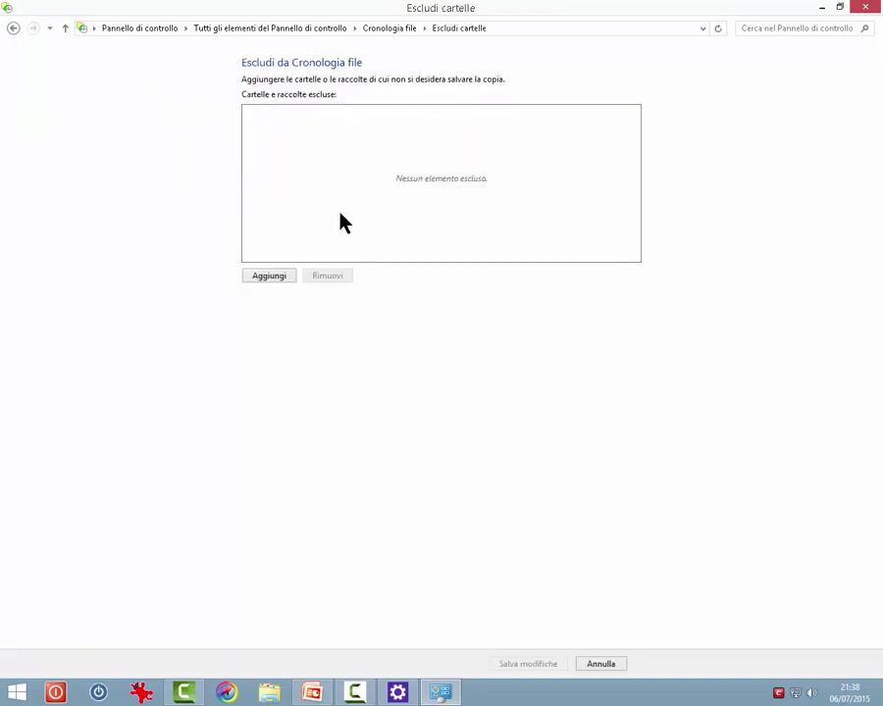
{"action": "left_click", "coordinate": [14, 29]}
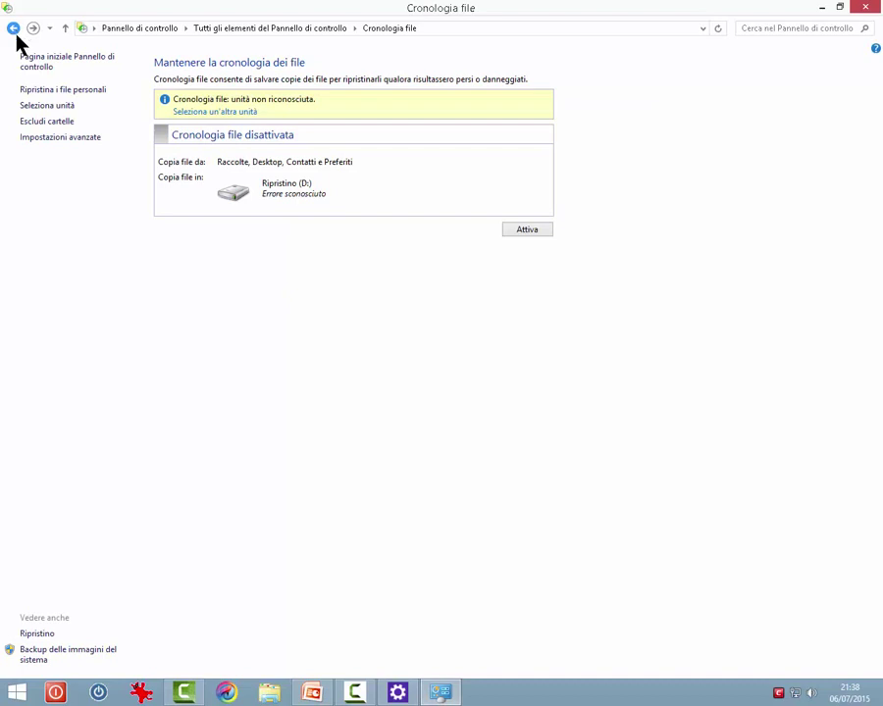
Review the save frequency, offline cache size and version retention choices in Cronologia file's advanced settings, and return to all Control Panel items unchanged
{"action": "left_click", "coordinate": [51, 139]}
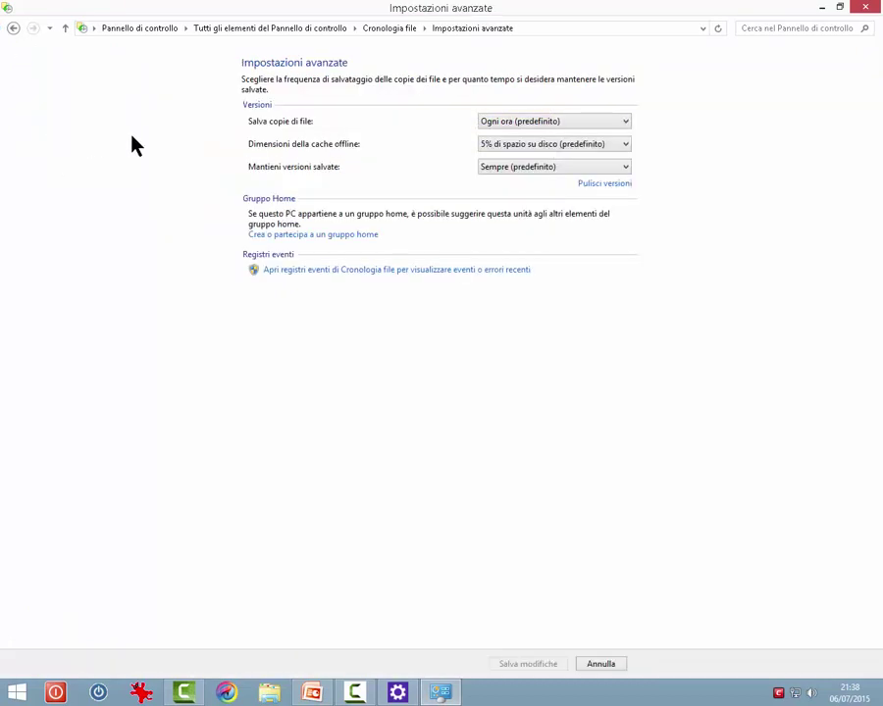
{"action": "left_click", "coordinate": [625, 129]}
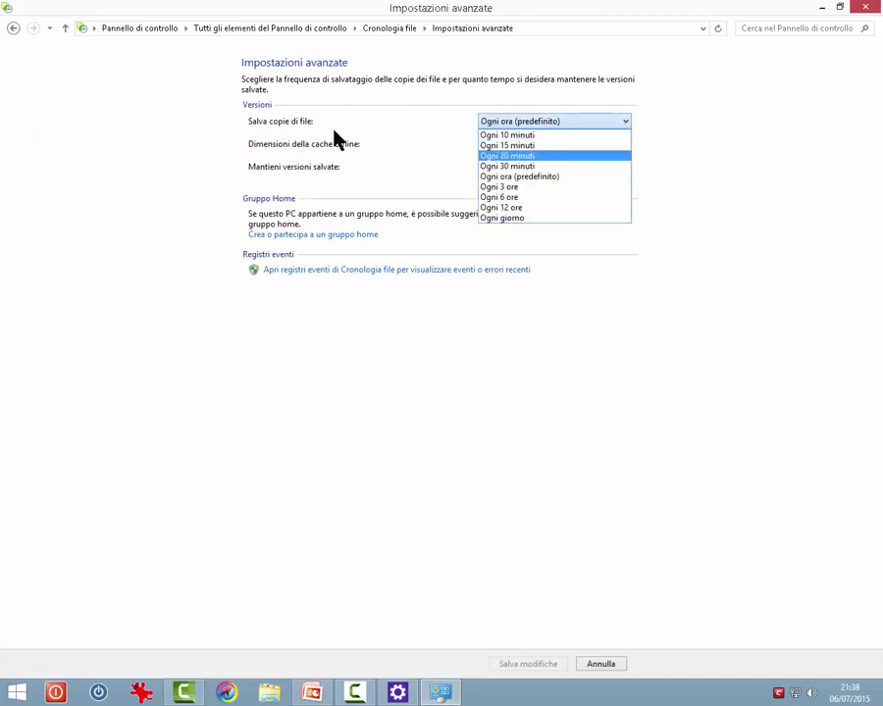
{"action": "left_click", "coordinate": [376, 169]}
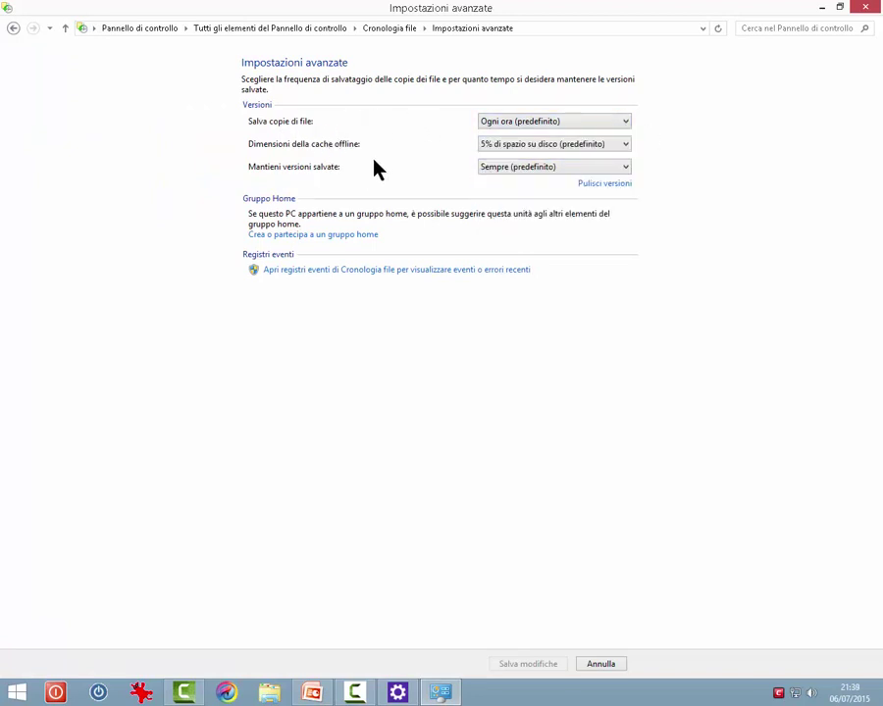
{"action": "left_click", "coordinate": [627, 155]}
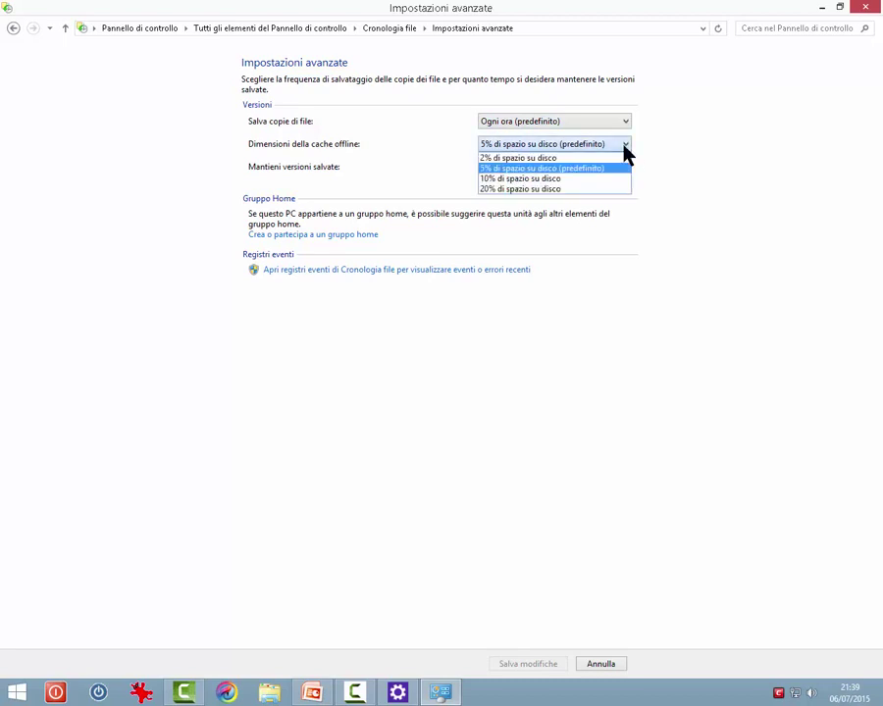
{"action": "left_click", "coordinate": [626, 150]}
{"action": "left_click", "coordinate": [624, 169]}
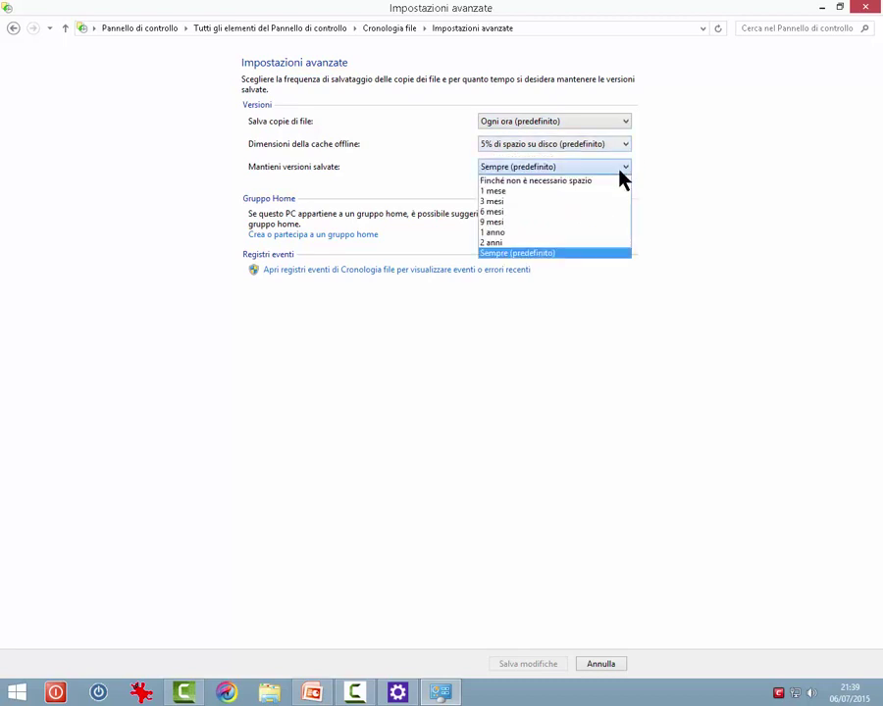
{"action": "left_click", "coordinate": [271, 184]}
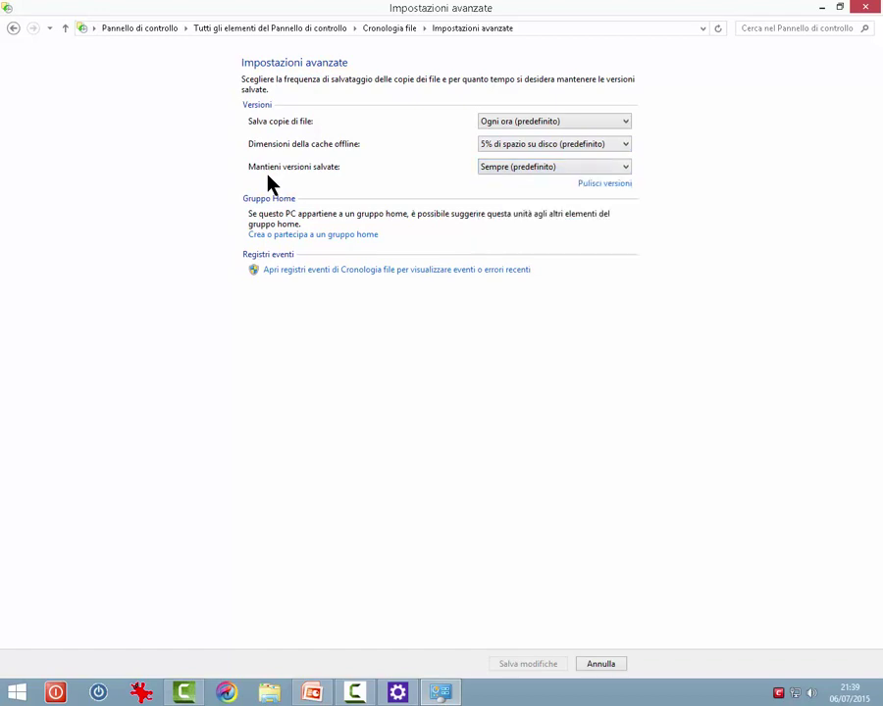
{"action": "left_click", "coordinate": [12, 27]}
{"action": "left_click", "coordinate": [13, 28]}
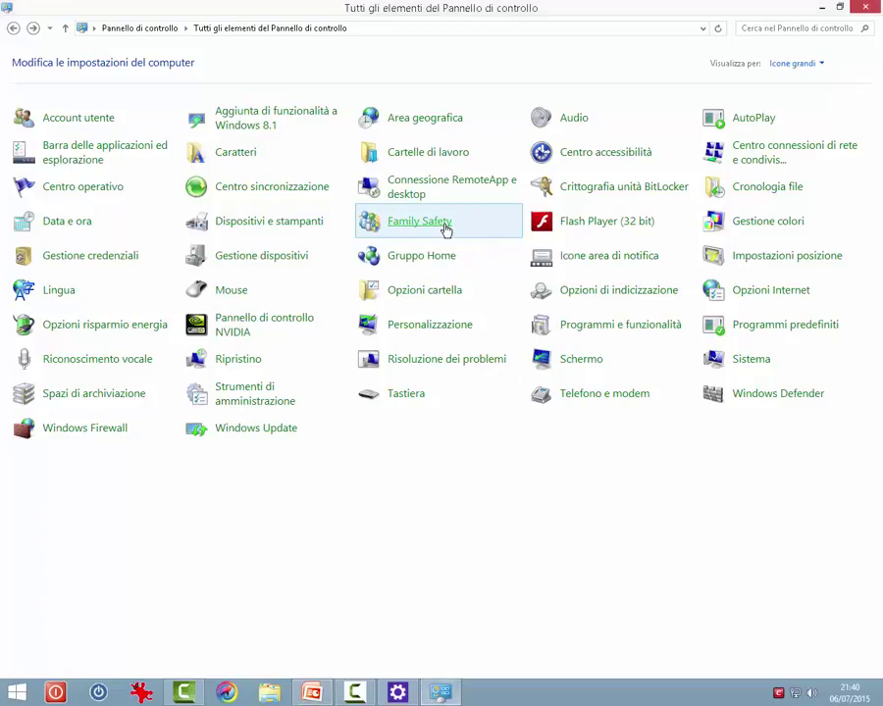
View the Family Safety and Impostazioni posizione pages without changing anything, returning to all Control Panel items after each
{"action": "left_click", "coordinate": [445, 230]}
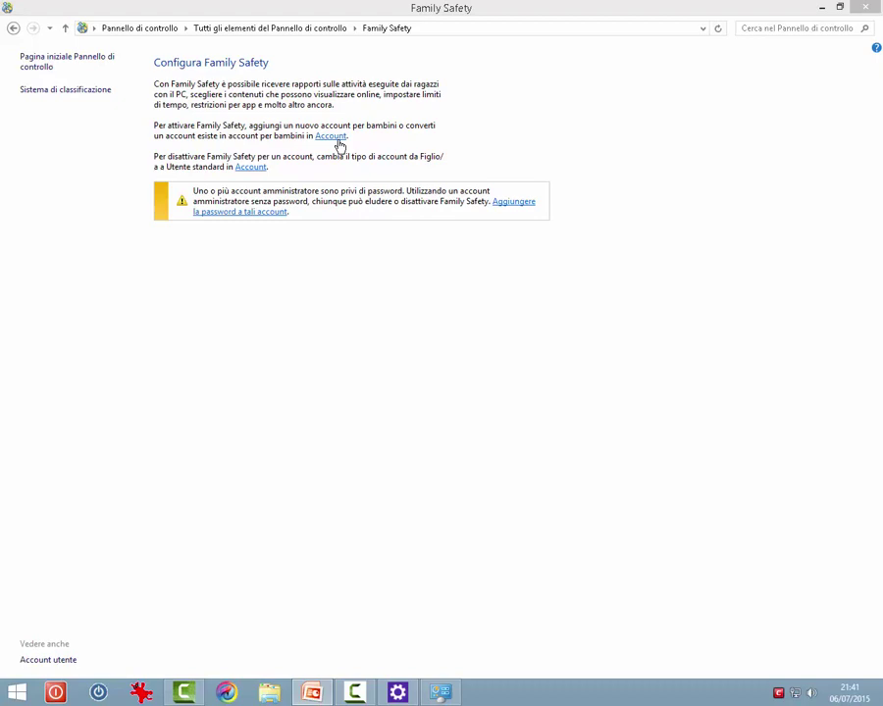
{"action": "left_click", "coordinate": [14, 29]}
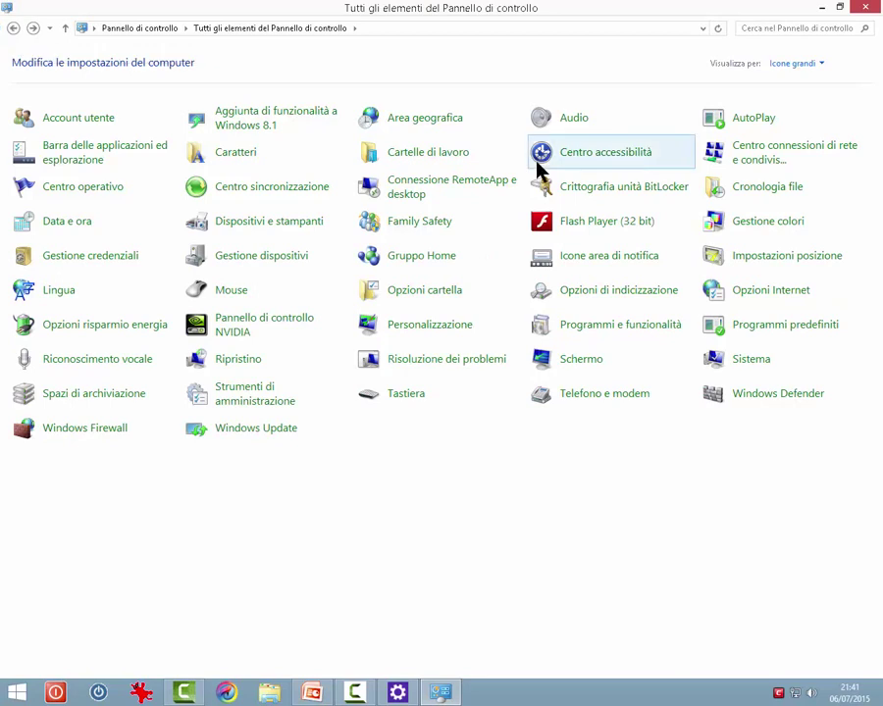
{"action": "left_click", "coordinate": [769, 257]}
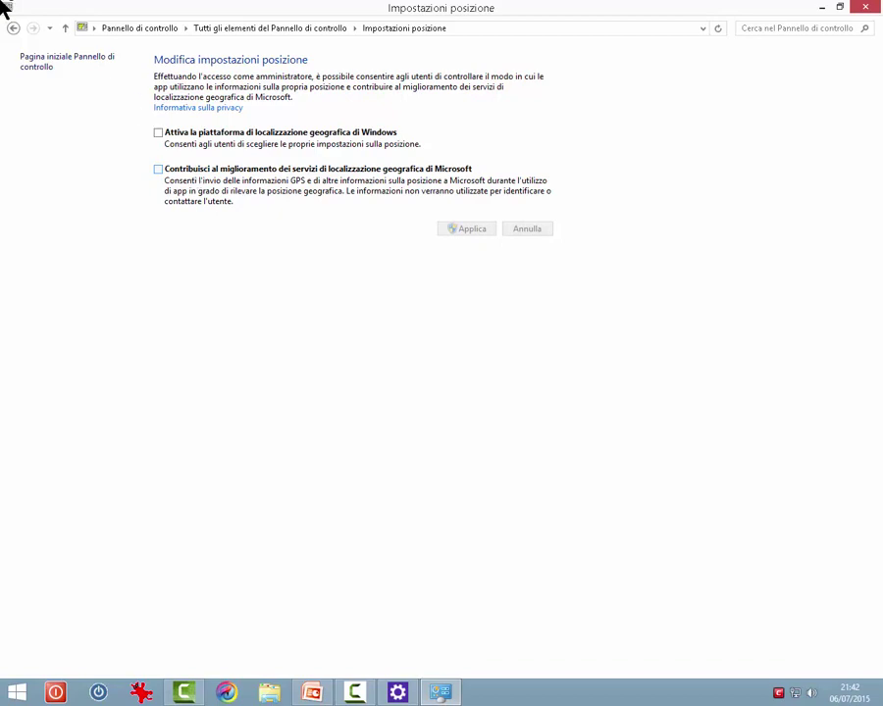
{"action": "left_click", "coordinate": [12, 28]}
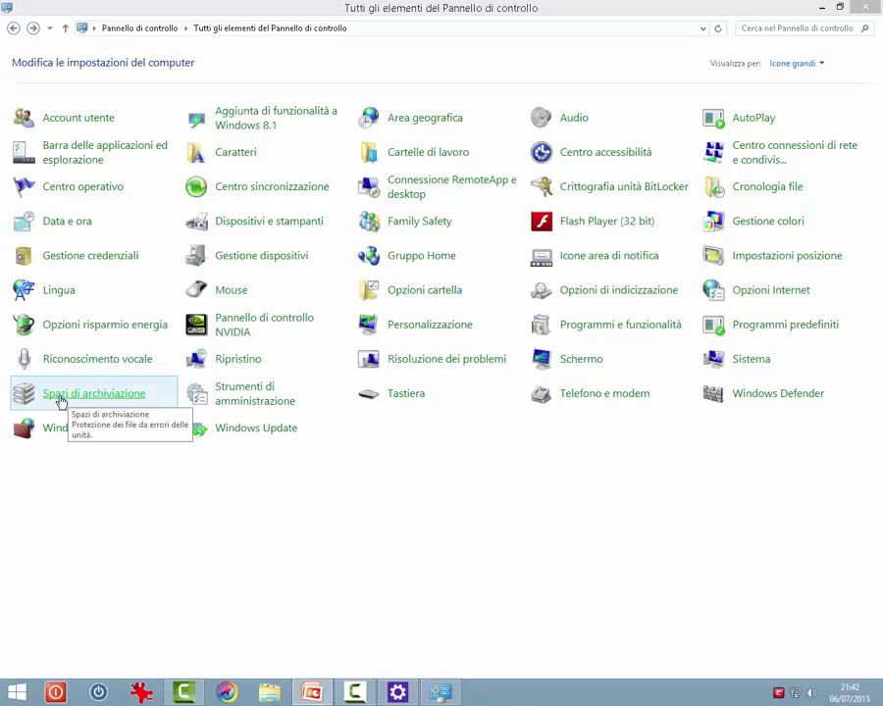
Open Spazi di archiviazione, start creating a new pool and storage space, and select the 465 GB drive Disco 1
{"action": "left_click", "coordinate": [60, 401]}
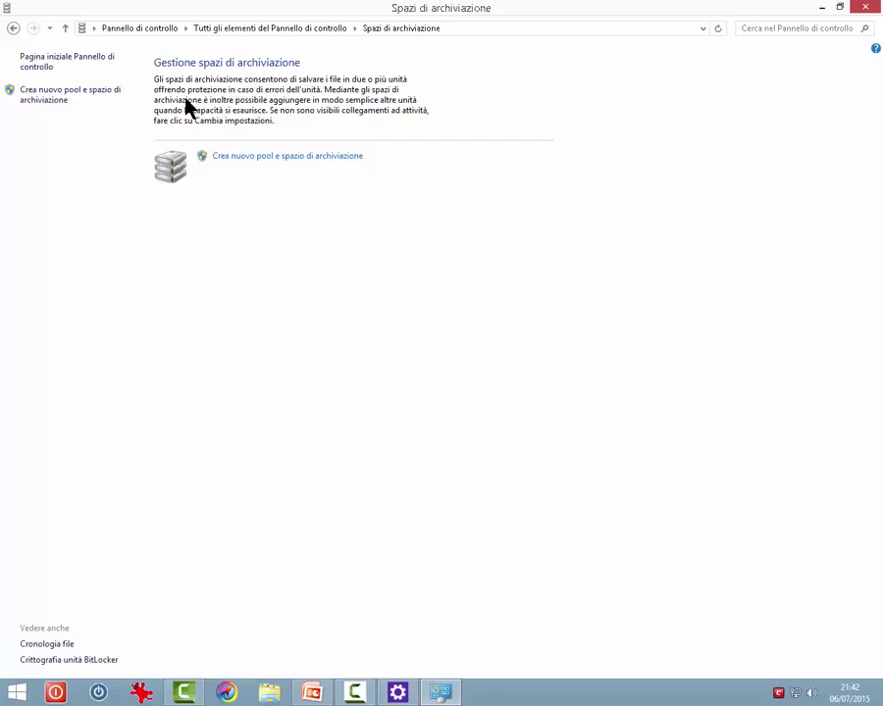
{"action": "left_click", "coordinate": [252, 162]}
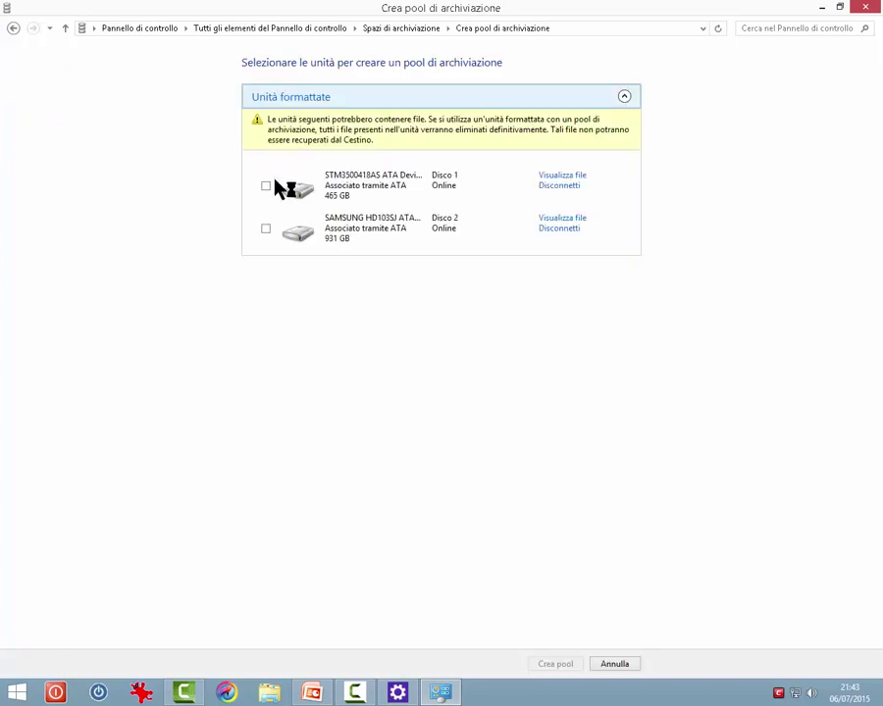
{"action": "left_click", "coordinate": [265, 186]}
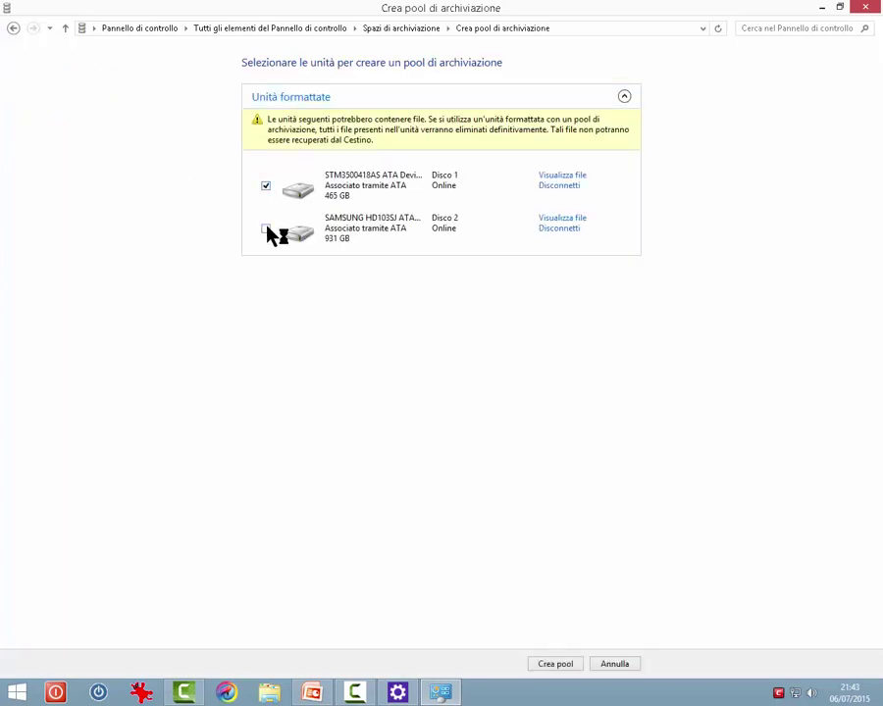